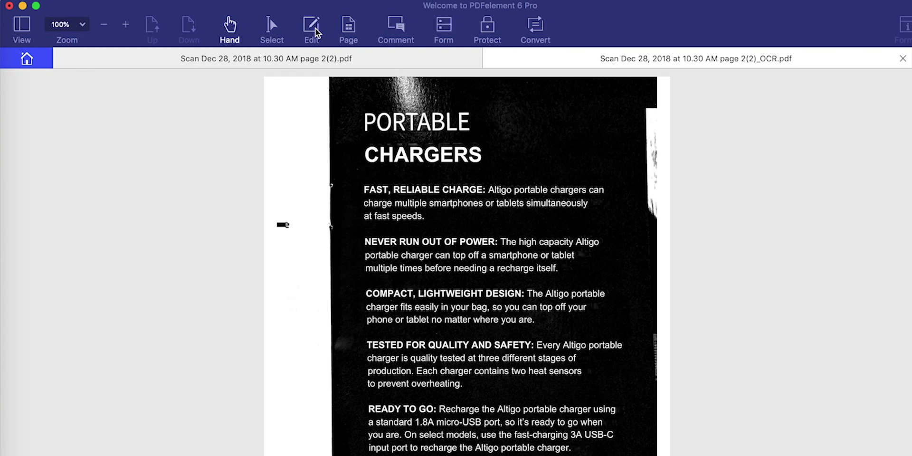
Step: Change the OCR'd heading 'FAST, RELIABLE CHARGE' to 'FAST, SUPER RELIABLE CHARGE'
click(311, 26)
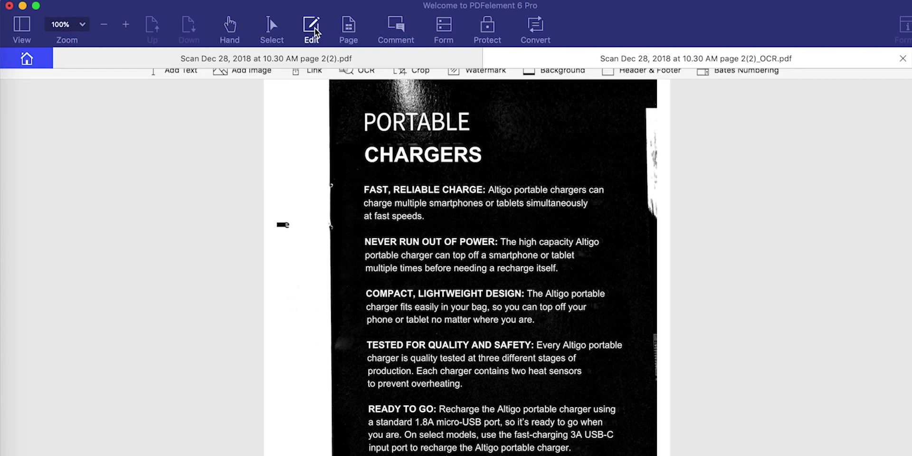
click(396, 189)
double_click(397, 190)
key(BackSpace)
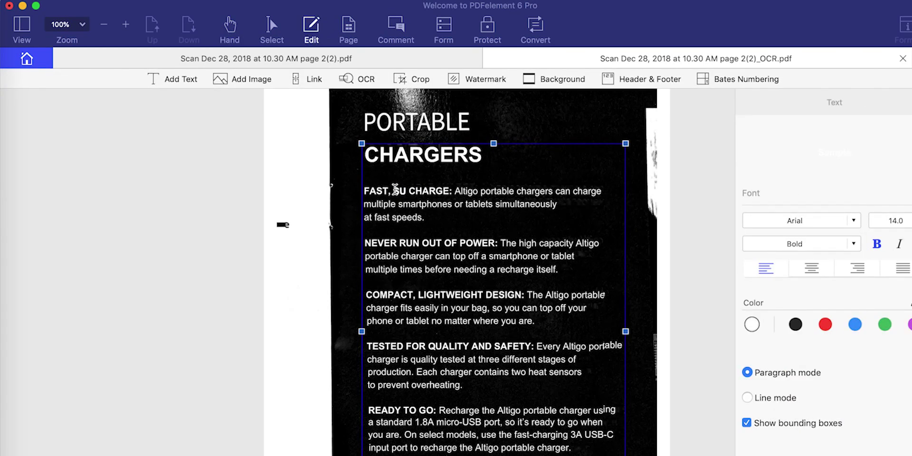
text(LIABL)
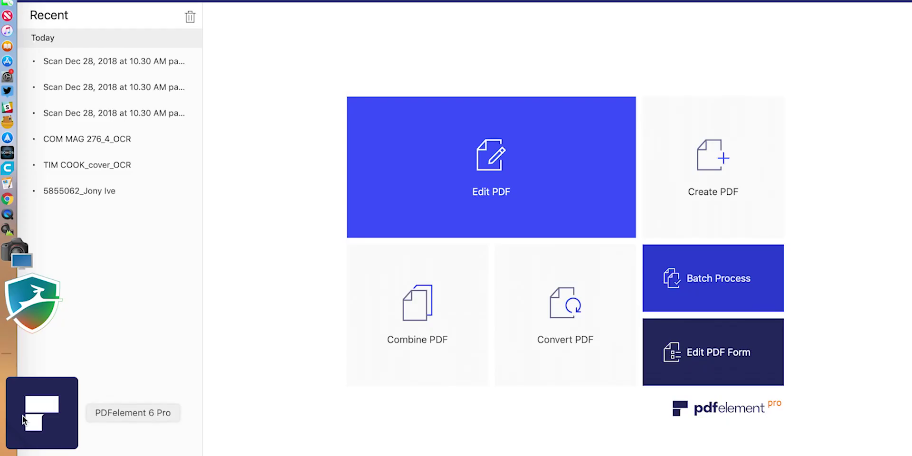
mouse_move(714, 167)
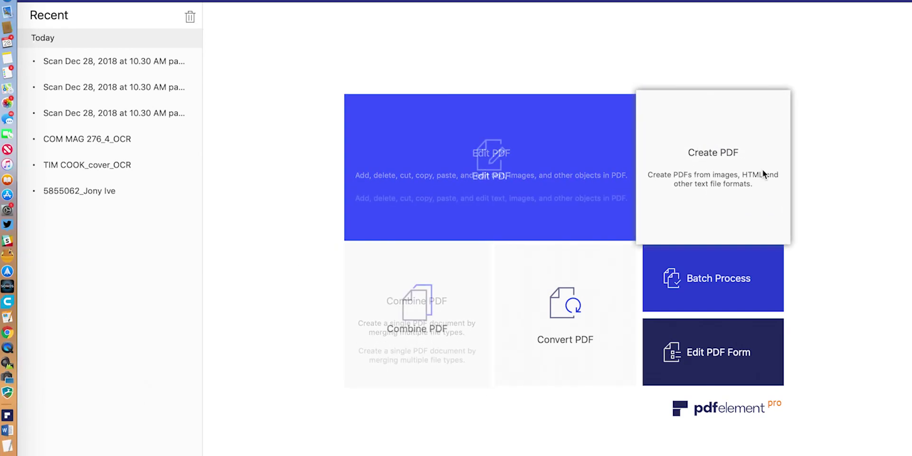
Step: Create a PDF from the scanned page image and run OCR on it
click(728, 156)
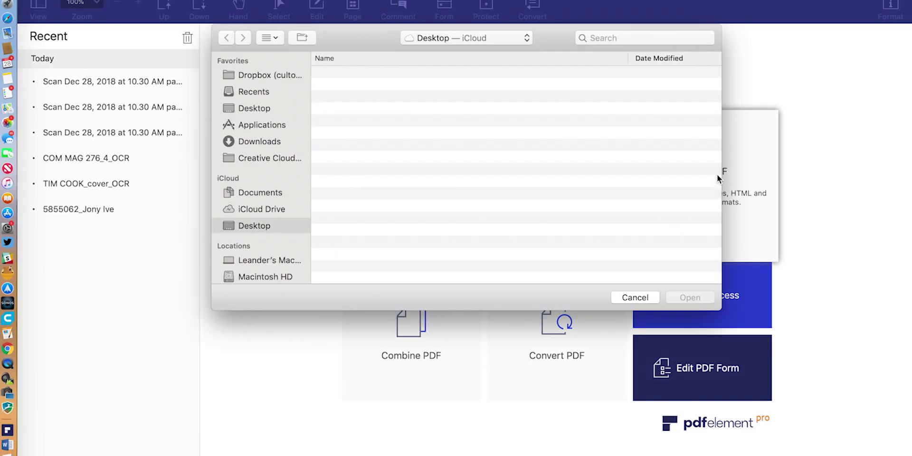
click(434, 73)
double_click(434, 73)
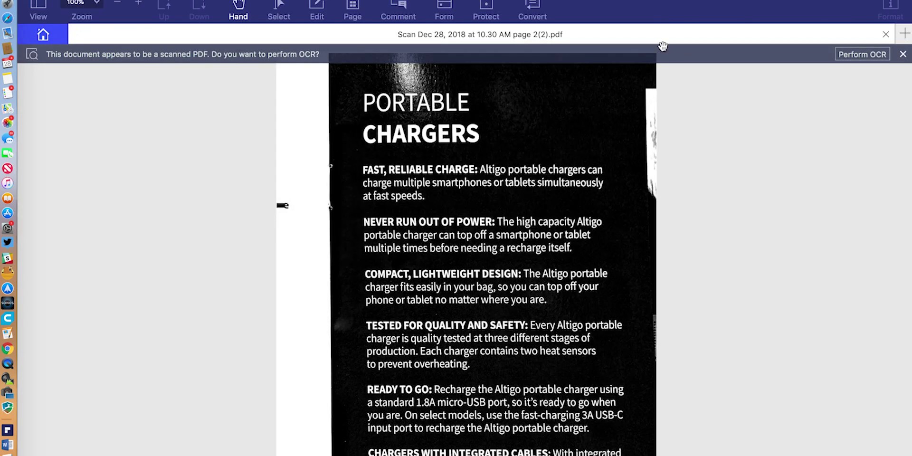
click(855, 56)
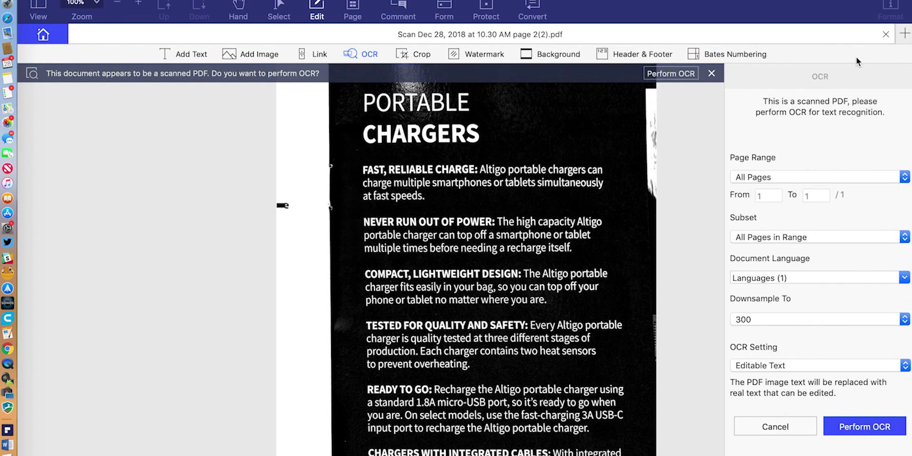
click(880, 428)
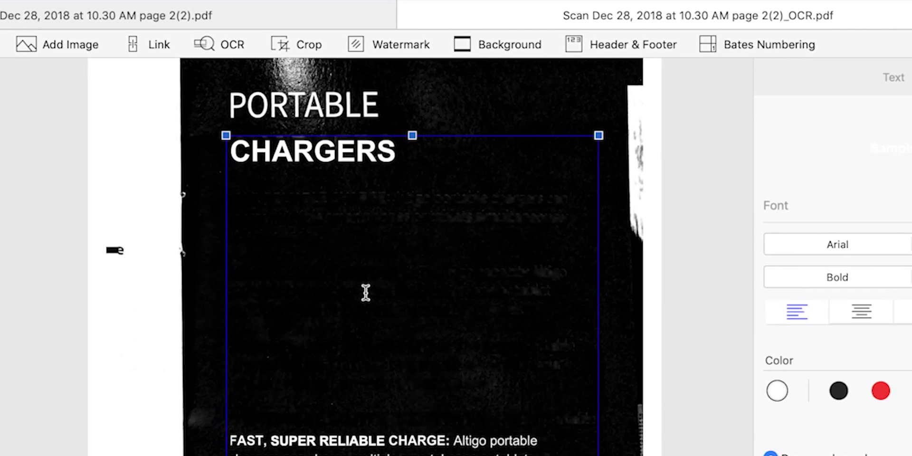
Step: Insert the watch image onto the page and move it up
click(57, 44)
double_click(265, 120)
mouse_move(391, 402)
mouse_down()
mouse_move(415, 252)
mouse_move(440, 278)
mouse_up()
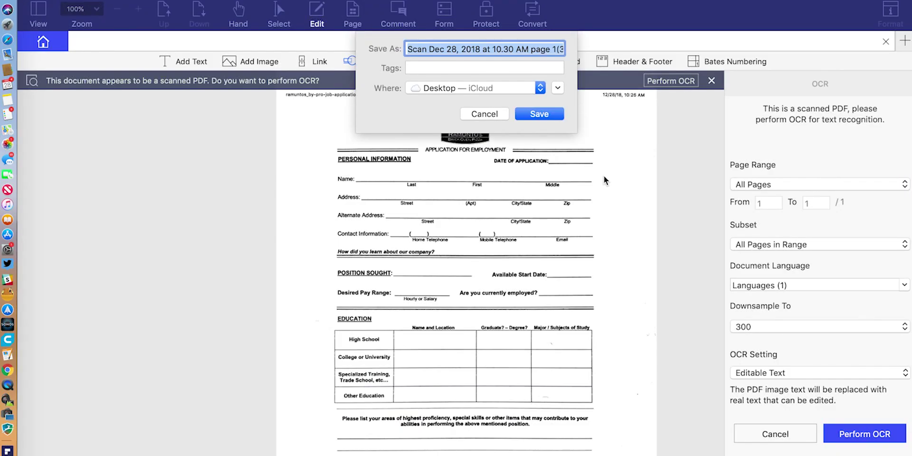
Step: Save the scanned application as a PDF, let OCR finish, and choose the Text Field tool
click(531, 115)
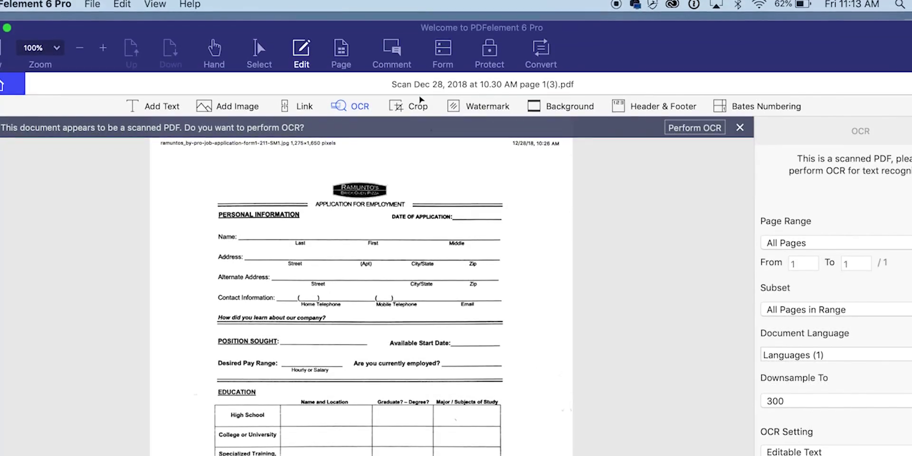
click(223, 95)
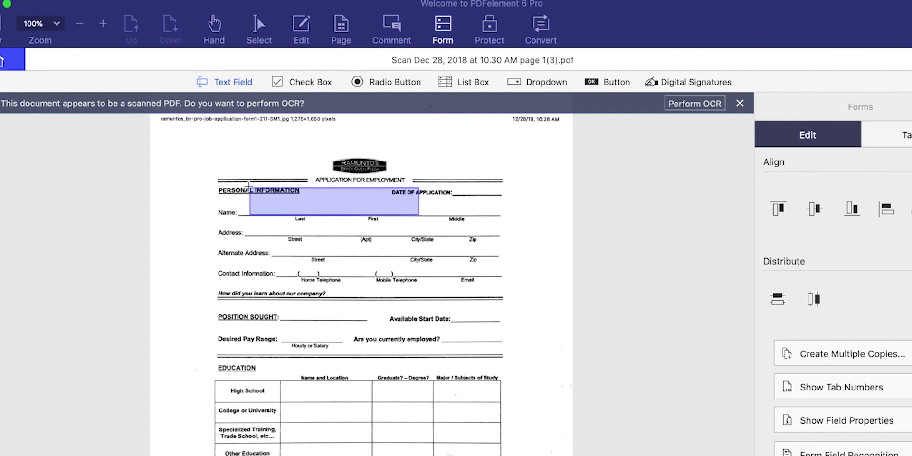
Step: Place a text field on the Name line and narrow it to the Last name space
click(237, 181)
drag(404, 181, 321, 162)
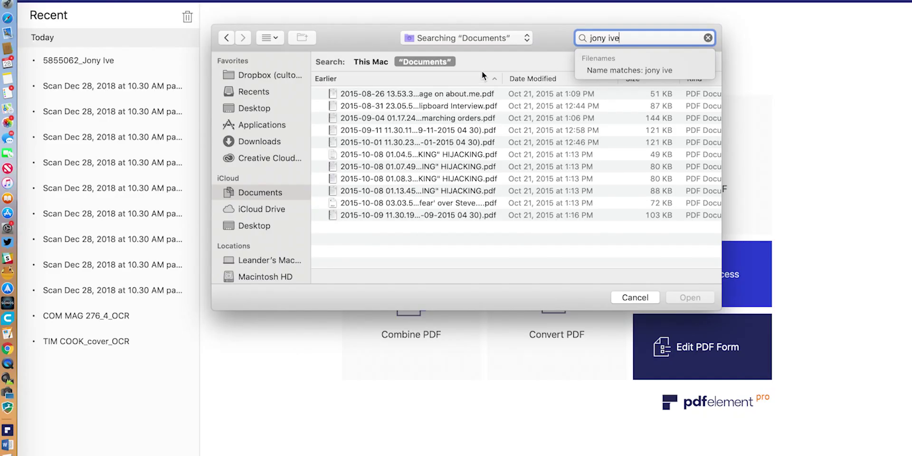
Step: Search This Mac and open 5855062_Jony Ive.pdf
click(376, 62)
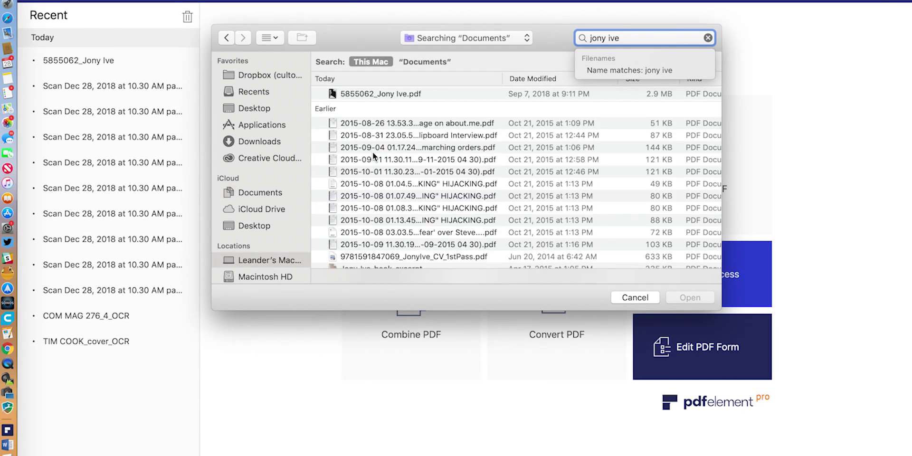
click(371, 95)
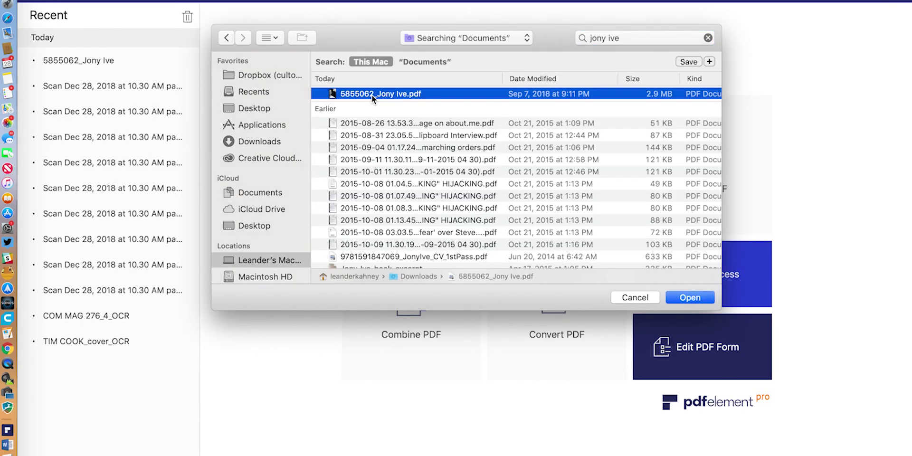
double_click(372, 95)
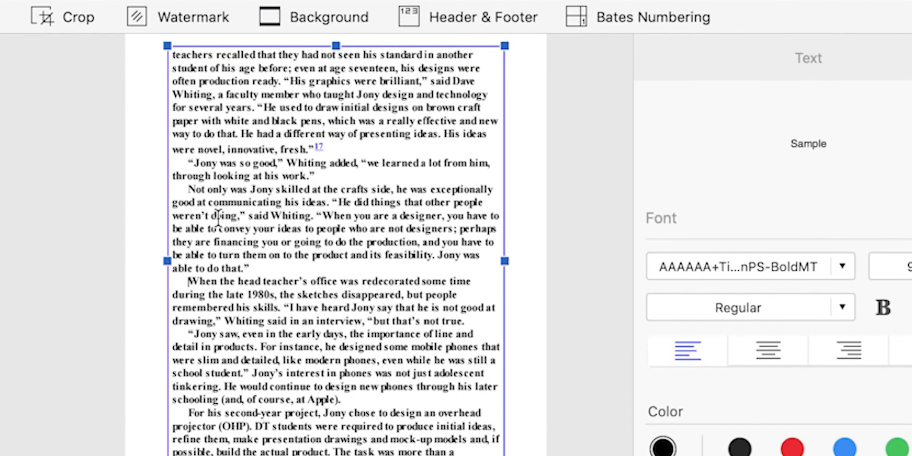
Step: Select the body text to rewrite, then export the book to Word and open the .docx
drag(235, 203, 267, 238)
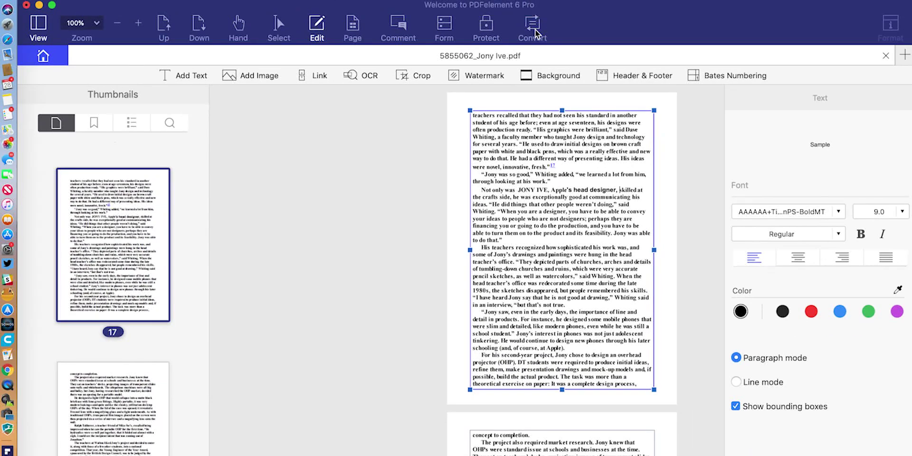
click(534, 30)
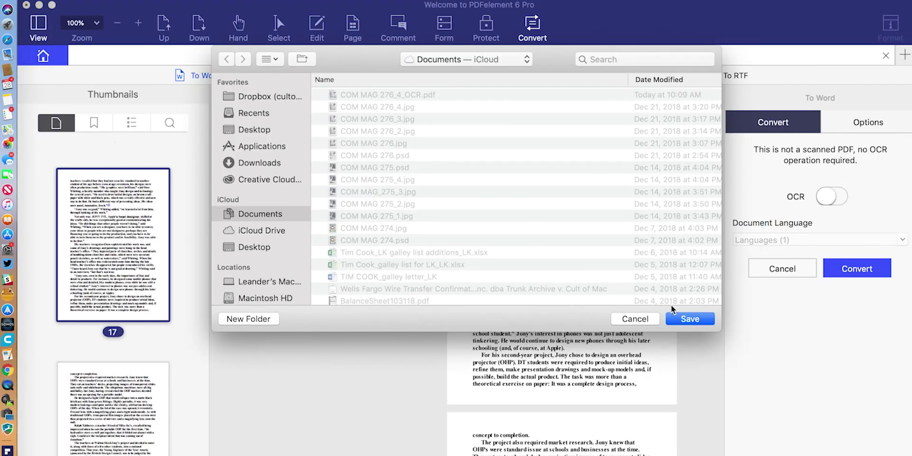
click(680, 317)
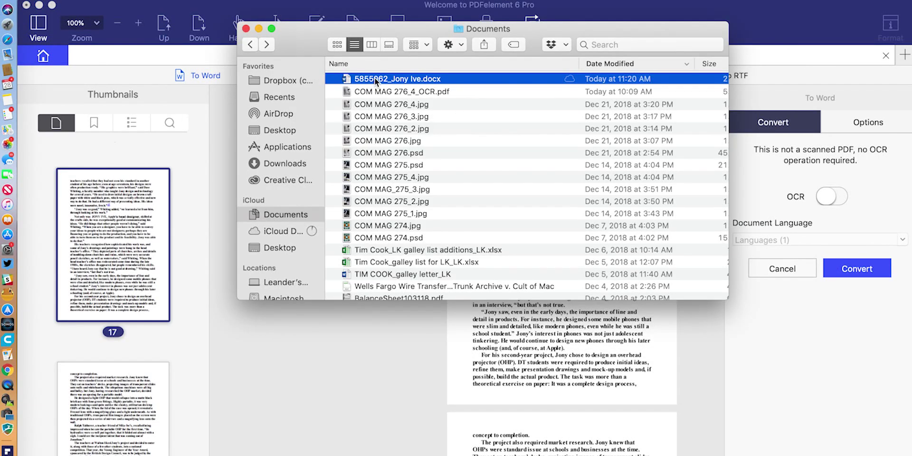
double_click(376, 78)
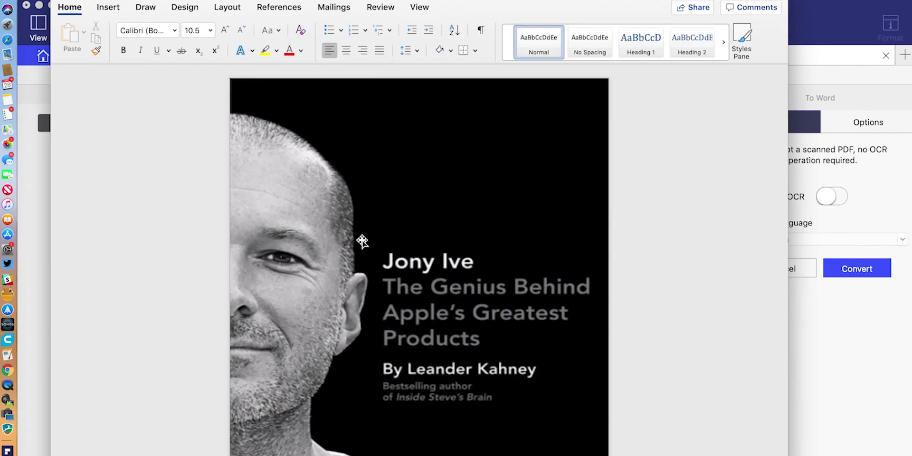
Step: Scroll through the Word document's cover, title and contents pages
scroll(362, 239, down, 10)
scroll(362, 240, down, 10)
scroll(361, 239, down, 10)
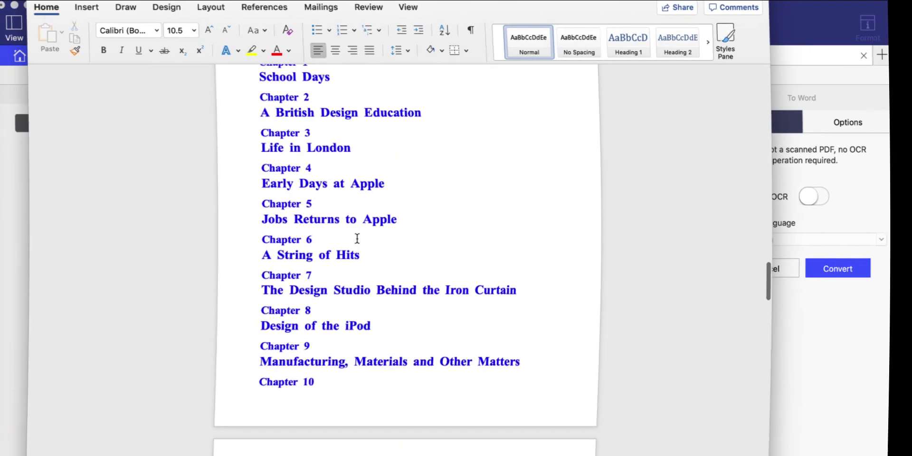